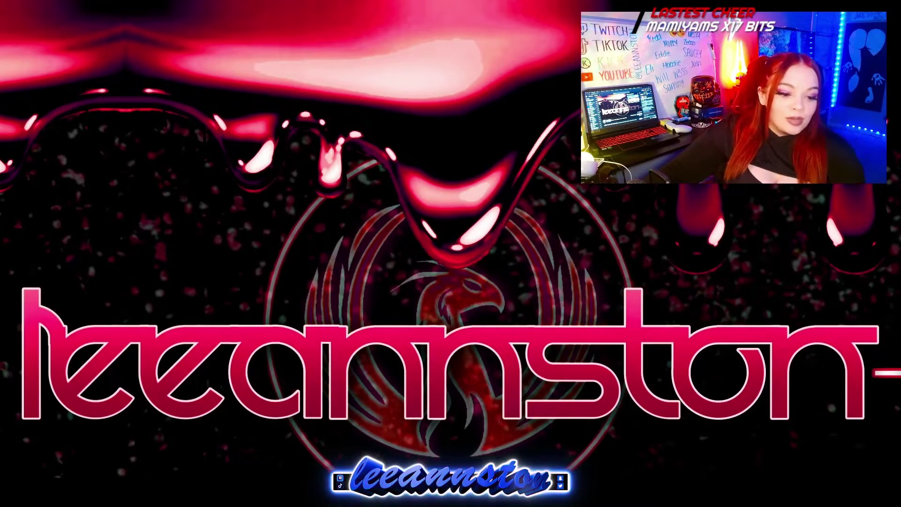
Step: Make the Chrome window taller and scroll the obs-multi-rtmp releases page to the 0.2.8.2 Assets
left_click(494, 415)
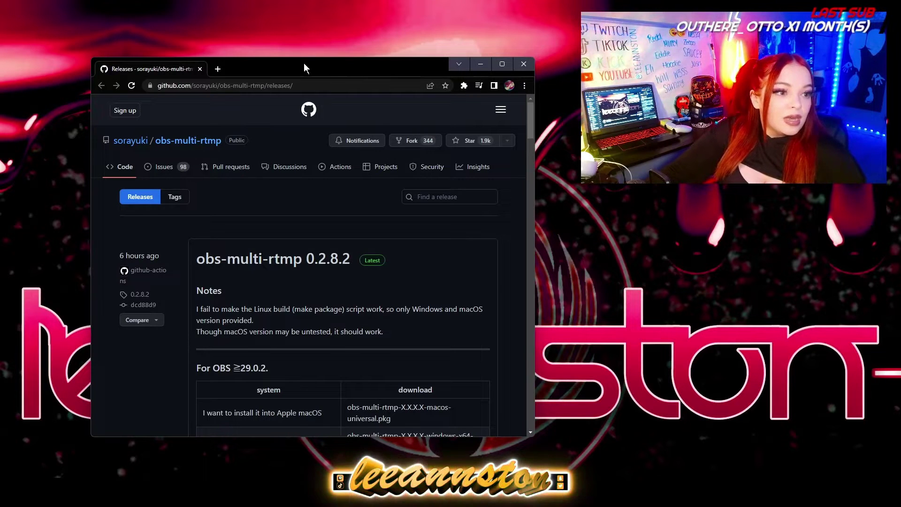
left_click_drag(304, 60, 305, 7)
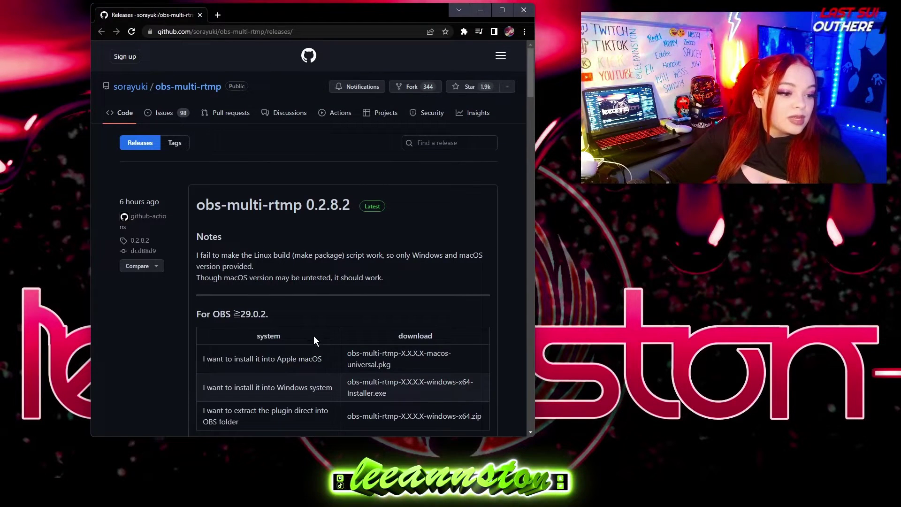
left_click_drag(307, 436, 307, 477)
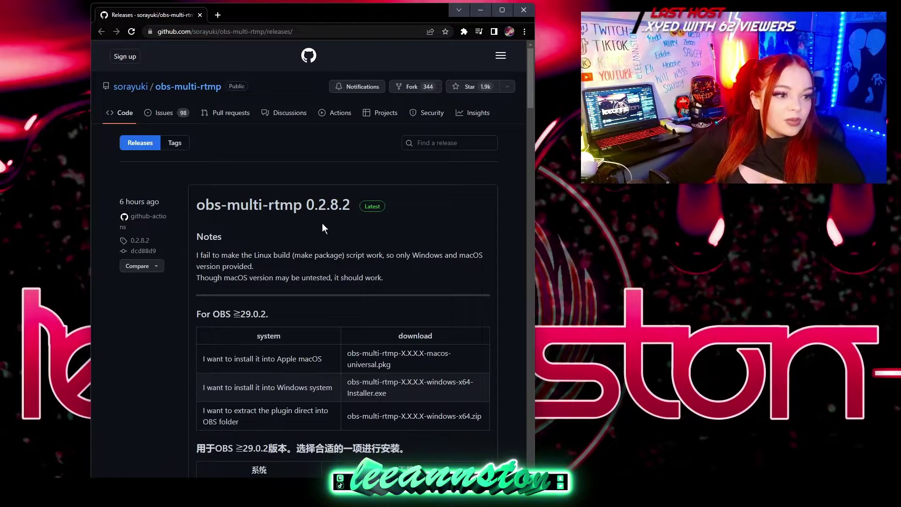
scroll(419, 222, "down", 2)
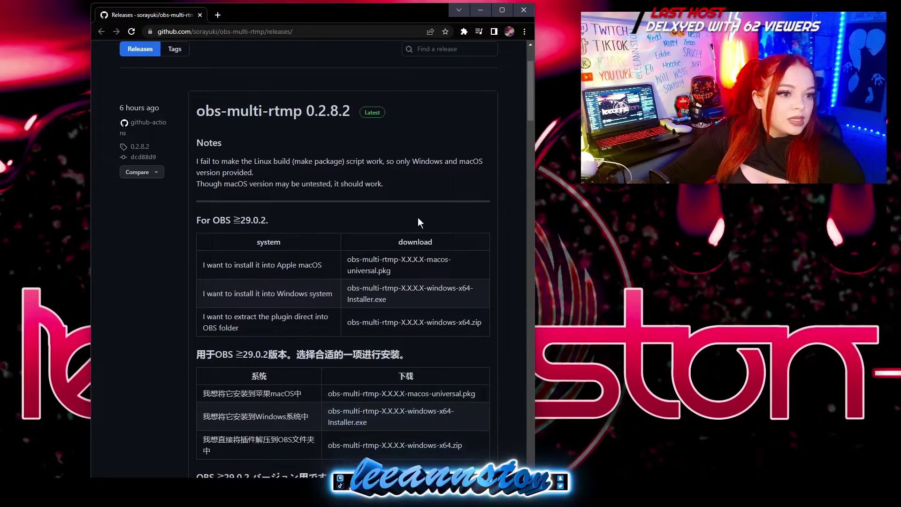
scroll(413, 218, "down", 11)
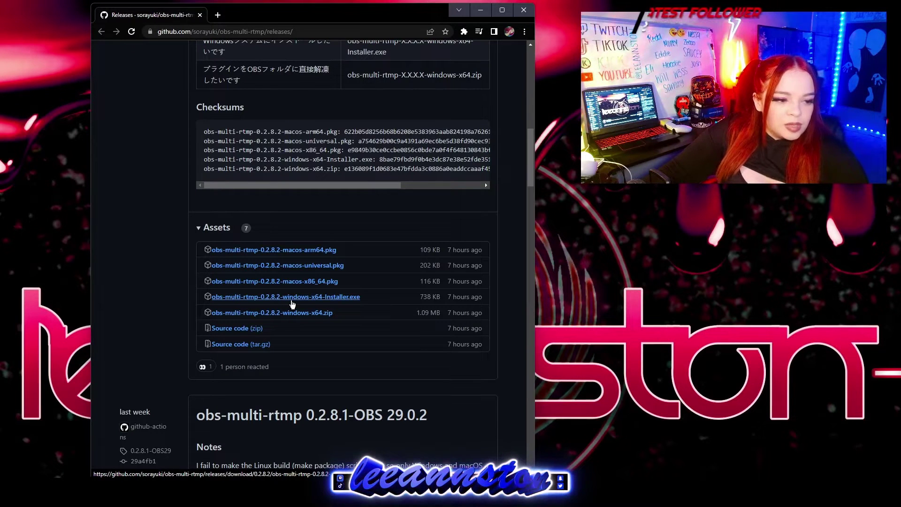
Step: Download the 0.2.8.2 windows-x64-Installer.exe and run it past the SmartScreen warning
left_click(291, 304)
scroll(292, 304, "down", 2)
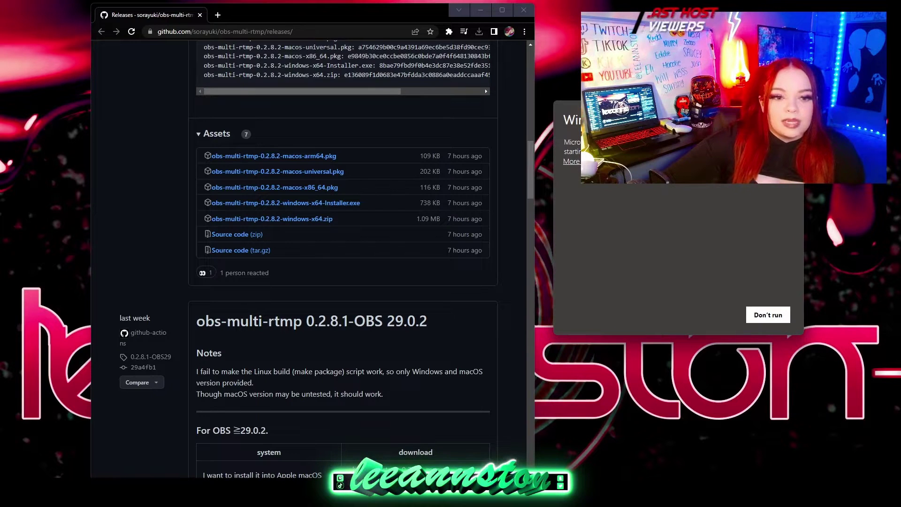
left_click(586, 161)
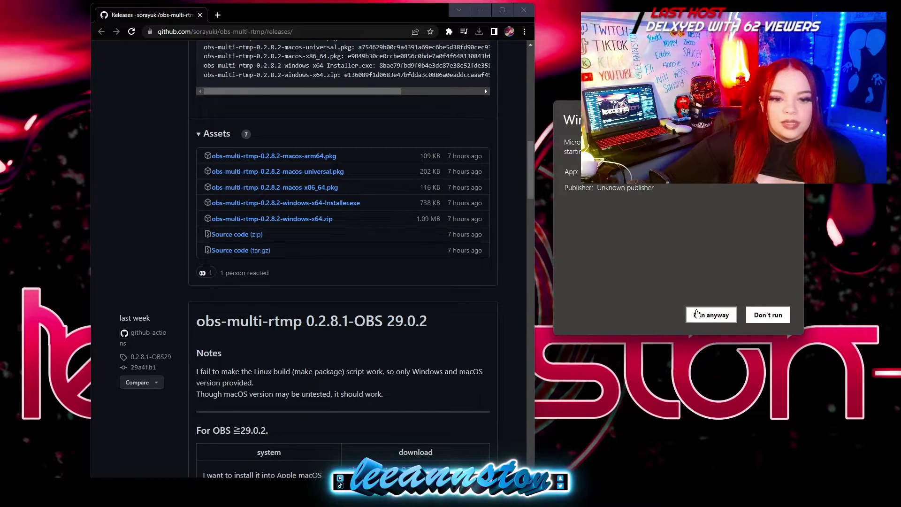
left_click(699, 316)
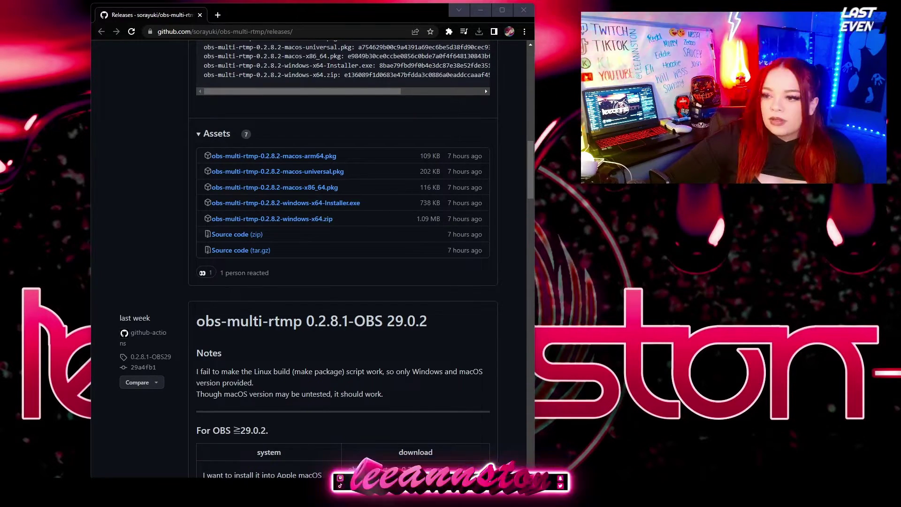
left_click_drag(712, 179, 624, 129)
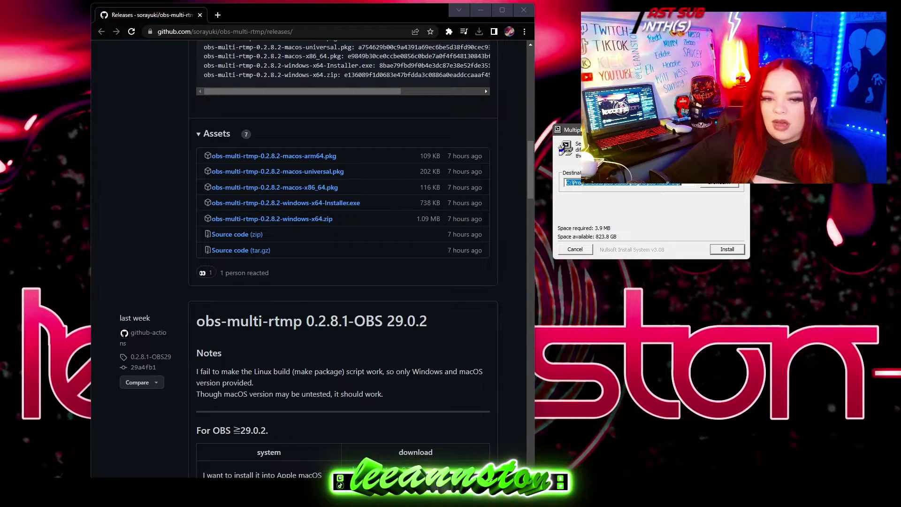
Step: Refocus and resize the Chrome window, then reposition OBS's Multiple output panel left and up
key("alt+Tab")
left_click(499, 252)
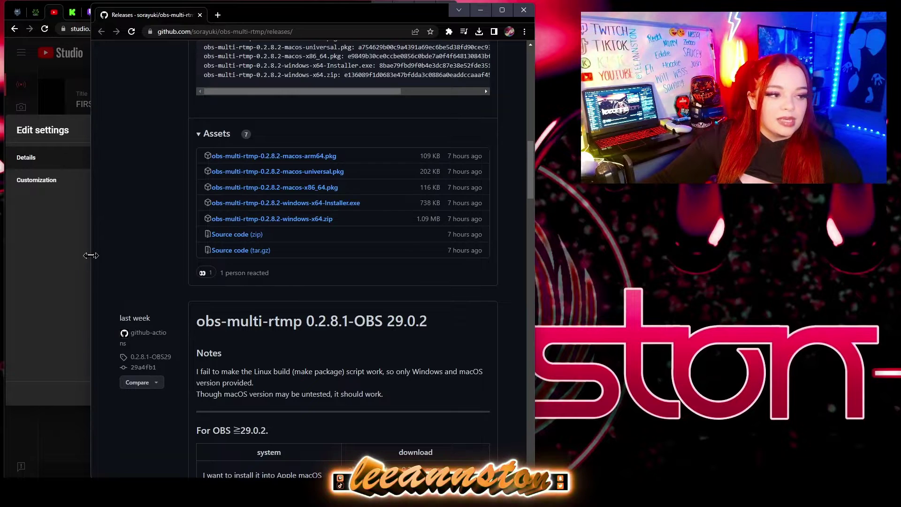
left_click_drag(91, 255, 6, 255)
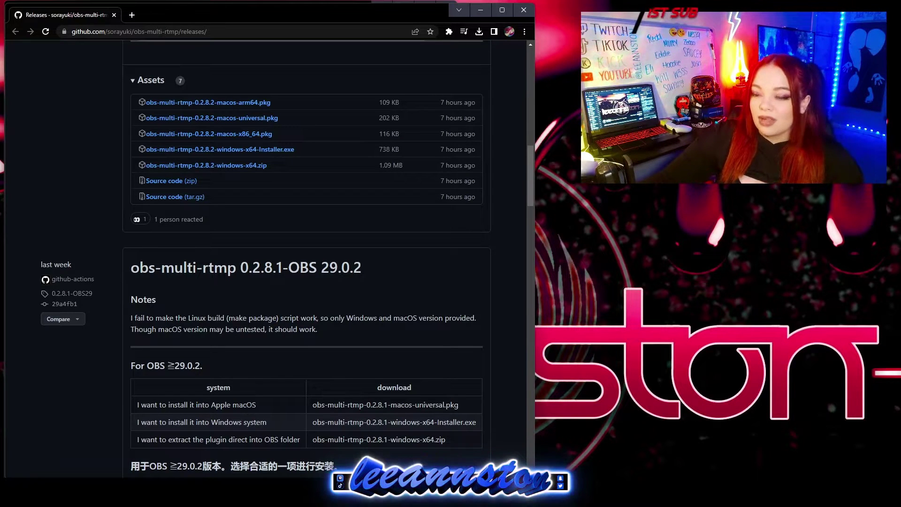
left_click_drag(4, 235, 90, 235)
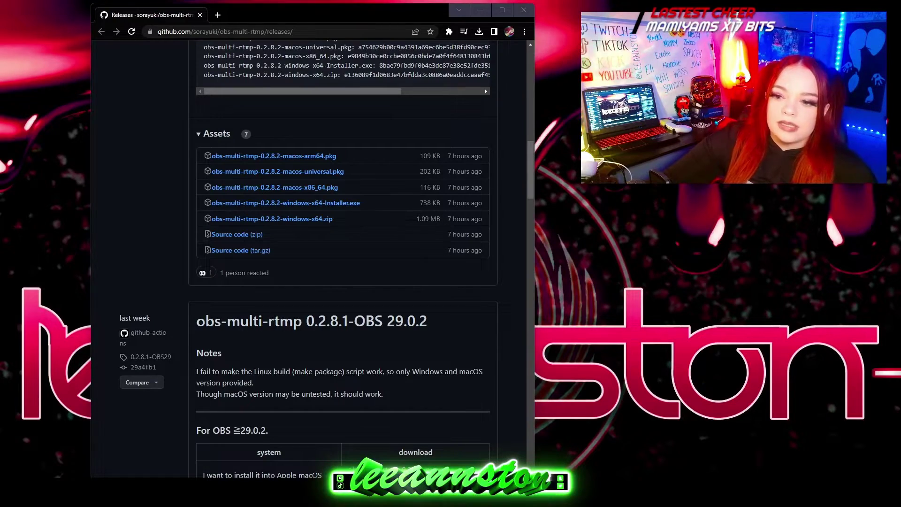
key("alt+Tab")
left_click_drag(485, 194, 287, 271)
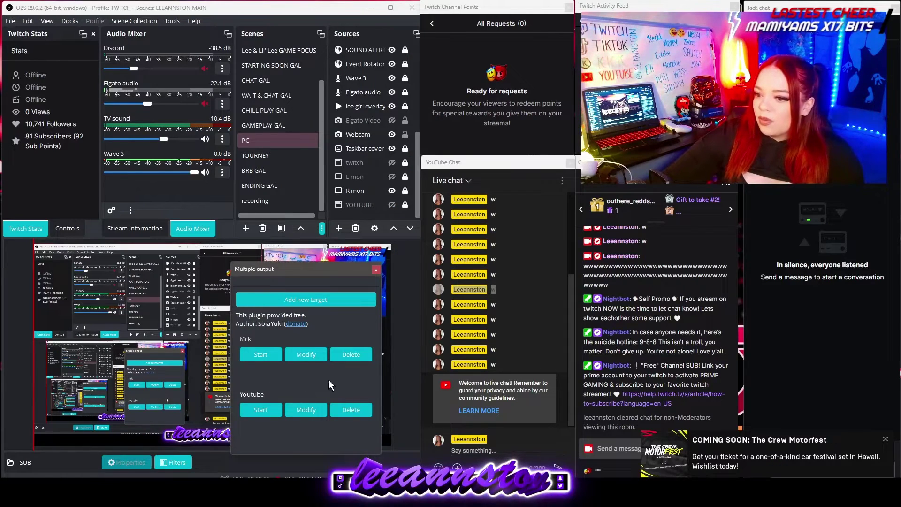
Step: Reposition the Multiple output panel over the lower preview and show the Controls dock
left_click_drag(296, 266, 237, 268)
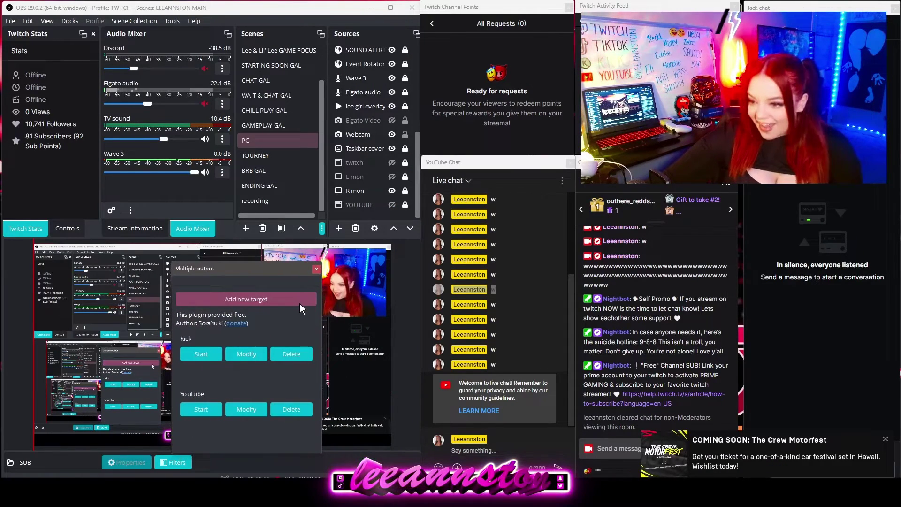
mouse_move(237, 271)
left_mouse_down()
mouse_move(267, 226)
mouse_move(250, 261)
left_mouse_up()
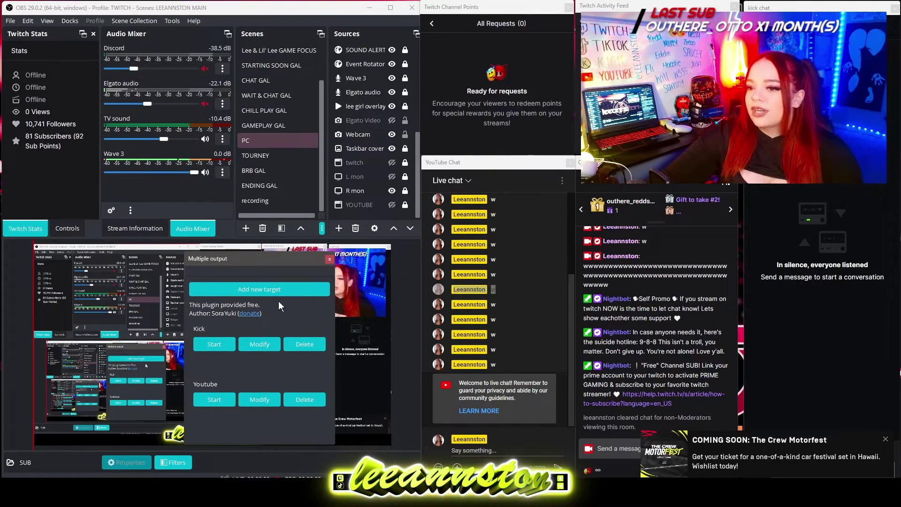
left_click_drag(238, 260, 183, 246)
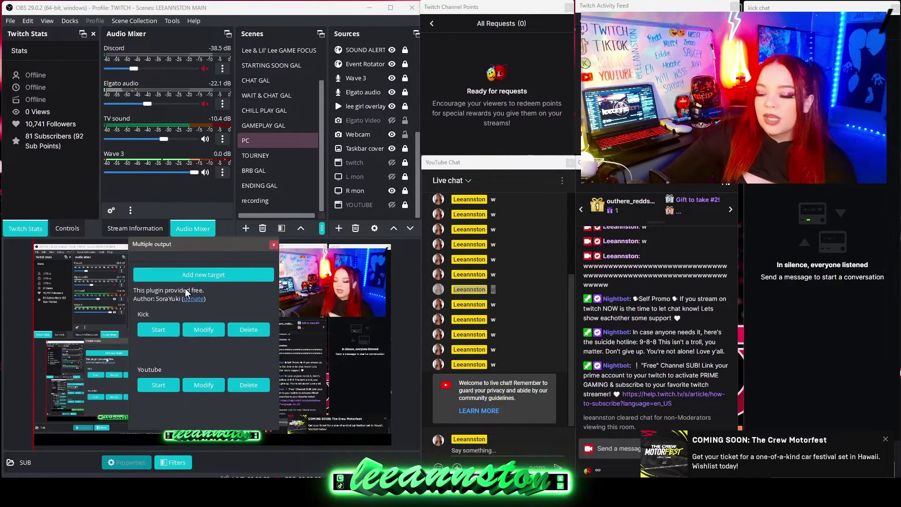
left_click(66, 230)
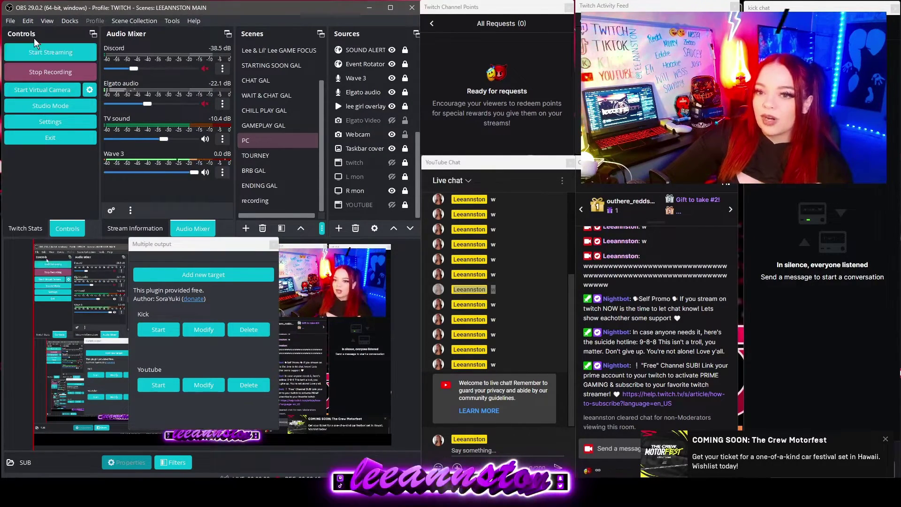
Step: Review the Stream page in File > Settings, then start adding a new output target
left_click(9, 21)
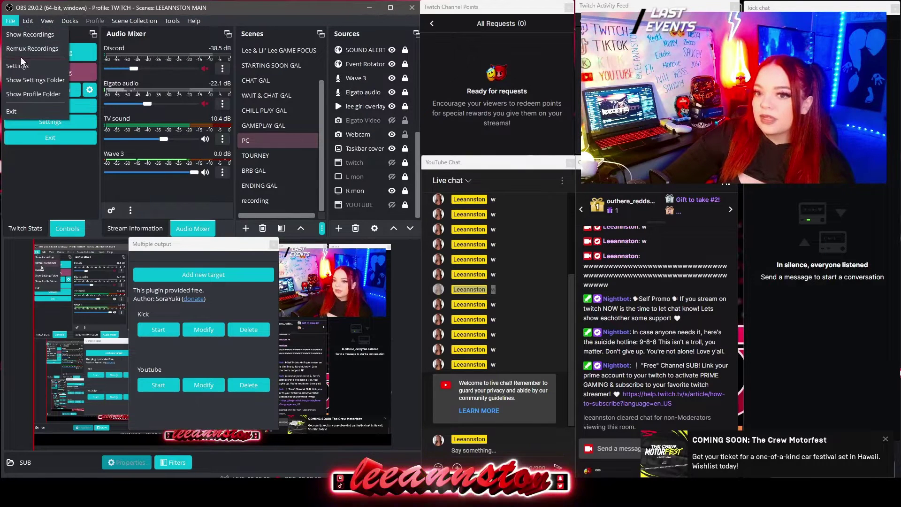
left_click(21, 63)
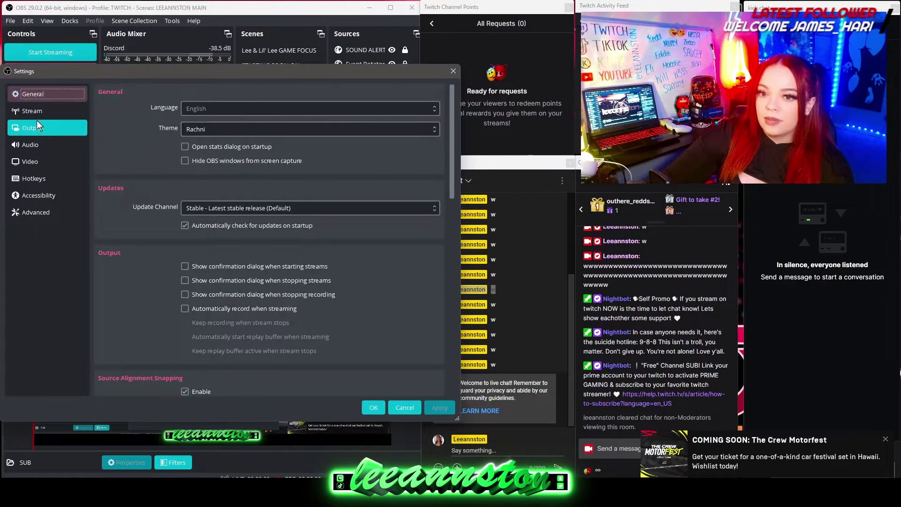
left_click(32, 112)
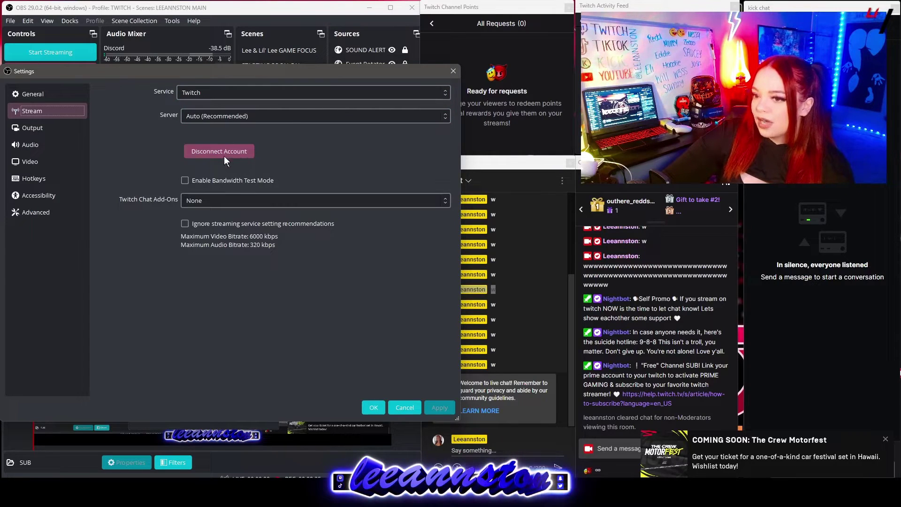
left_click(454, 71)
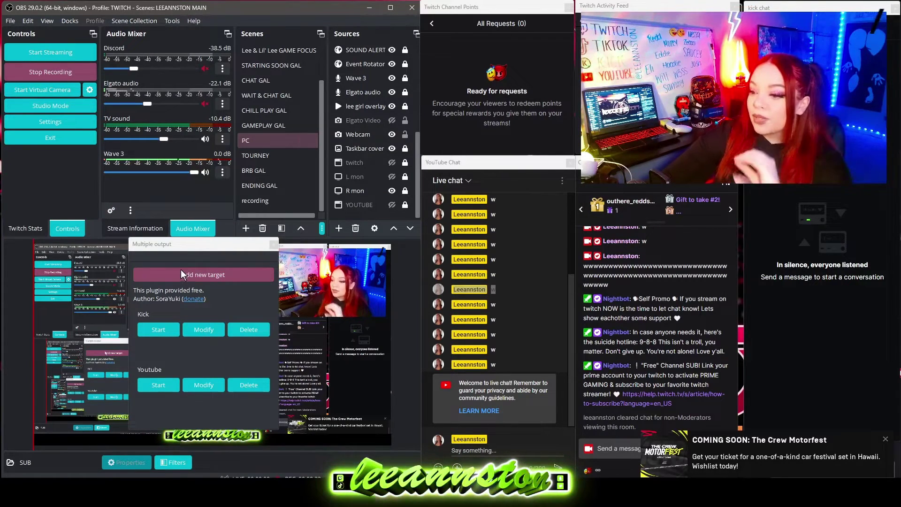
left_click(219, 277)
Step: Name the new target 'TikTok', leaving the RTMP Server and Key fields blank
left_click_drag(154, 213, 123, 161)
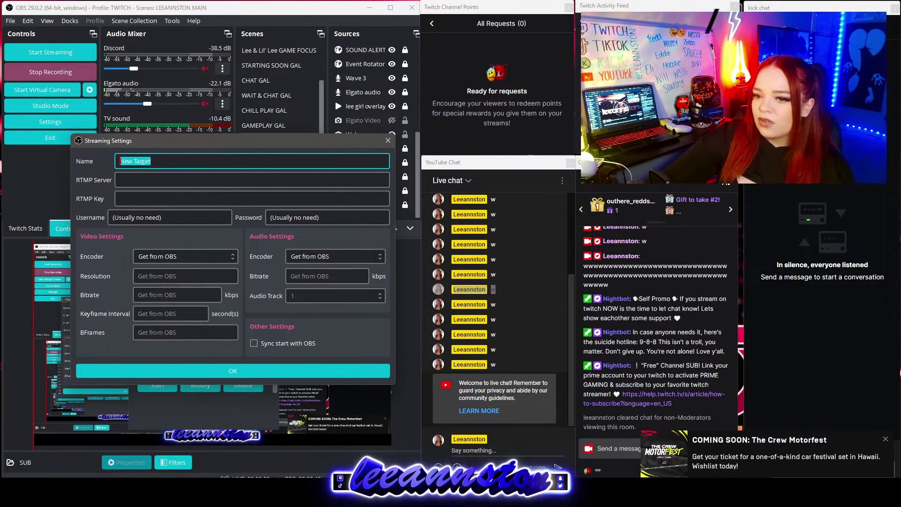
type("TikTok")
key("Tab")
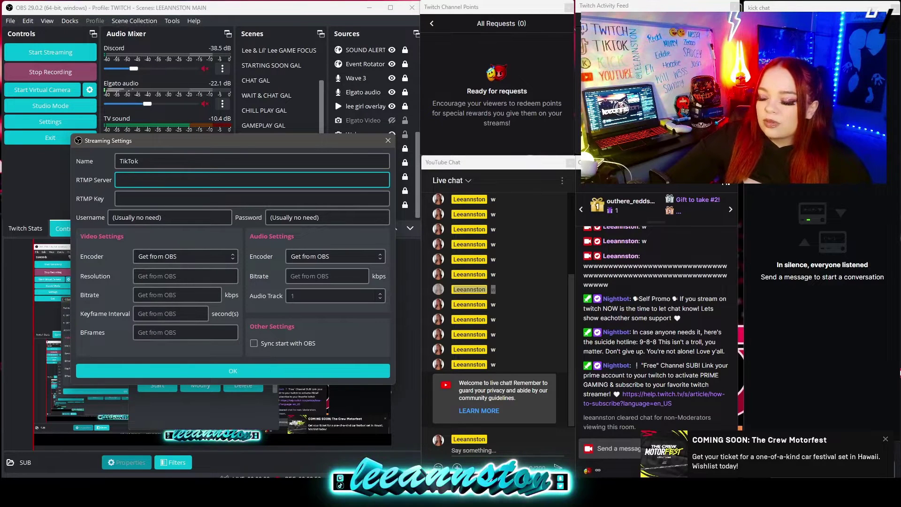
left_click(209, 198)
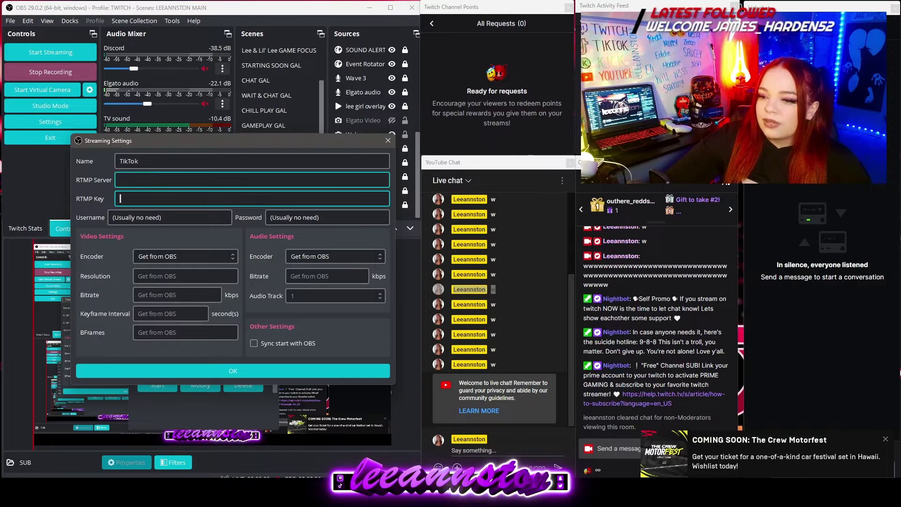
key("Tab")
key("Tab")
key("Tab")
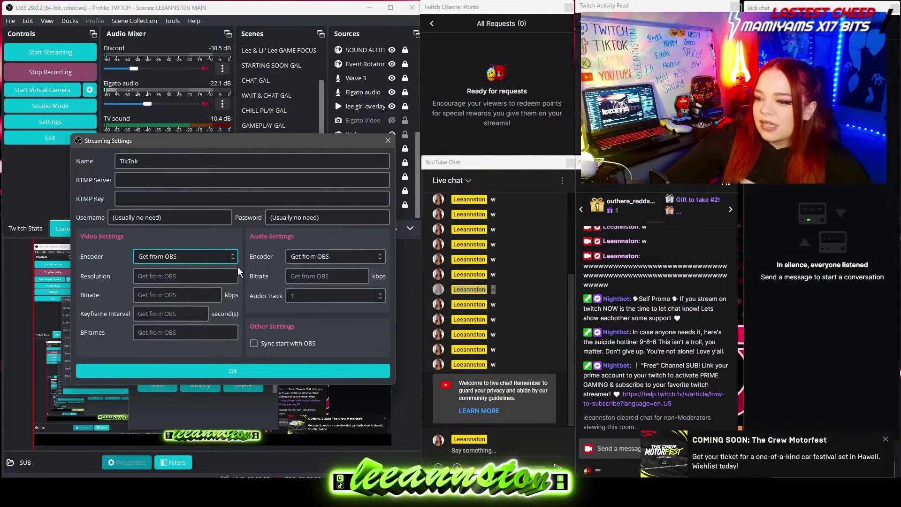
Step: Keep TikTok's Video and Audio Encoder on 'Get from OBS'
left_click(225, 257)
left_click(230, 238)
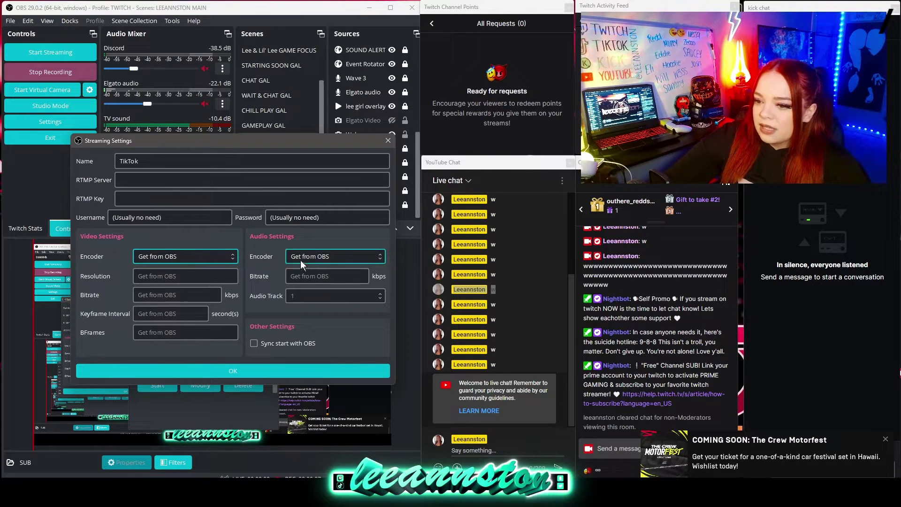
left_click(303, 258)
left_click(319, 234)
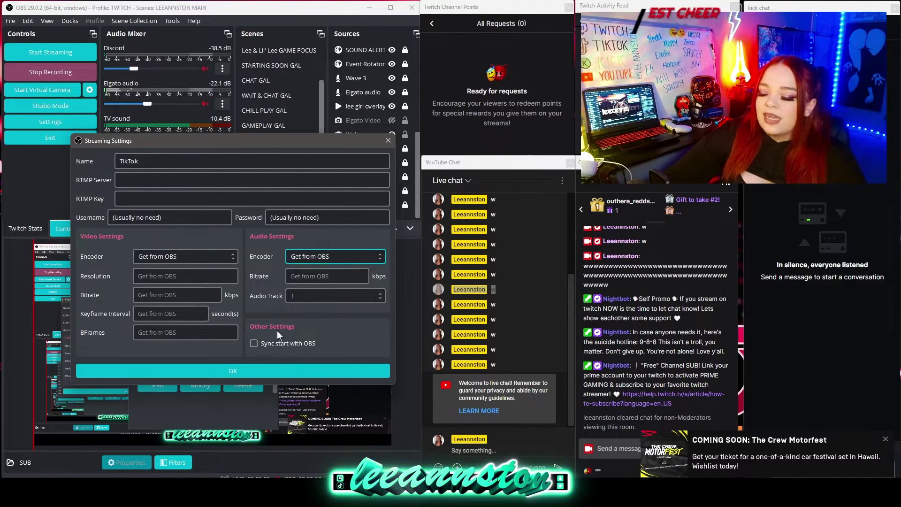
left_click(311, 257)
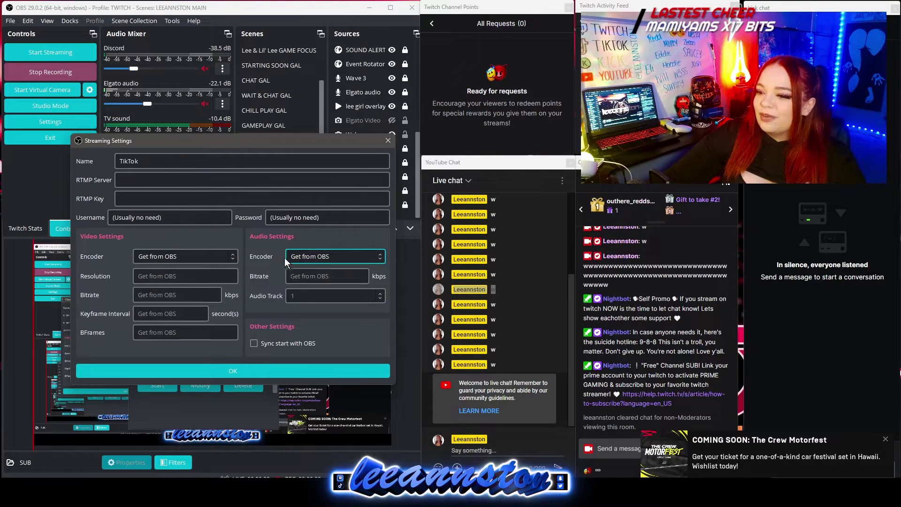
left_click(216, 261)
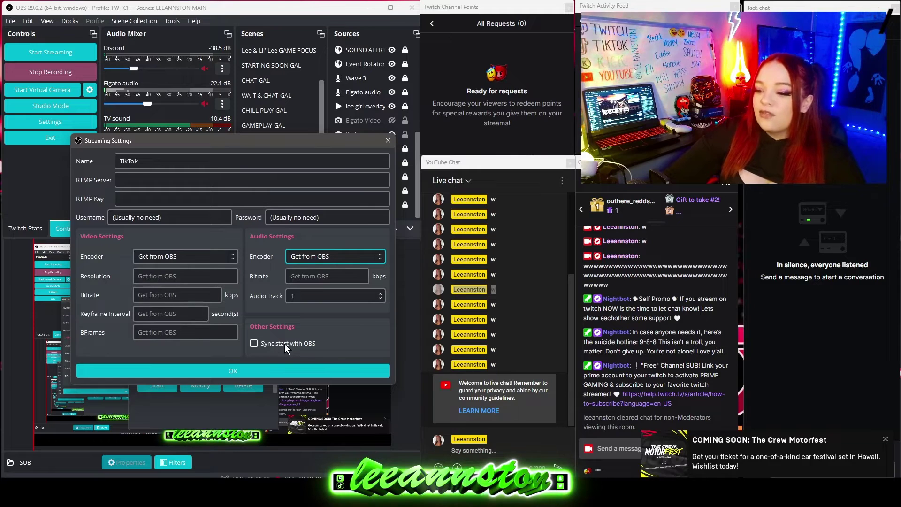
left_click(252, 199)
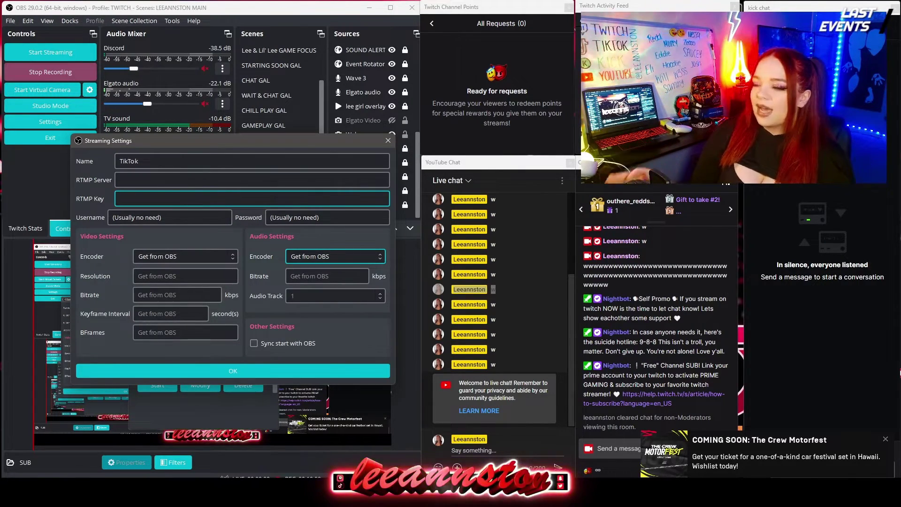
left_click(141, 161)
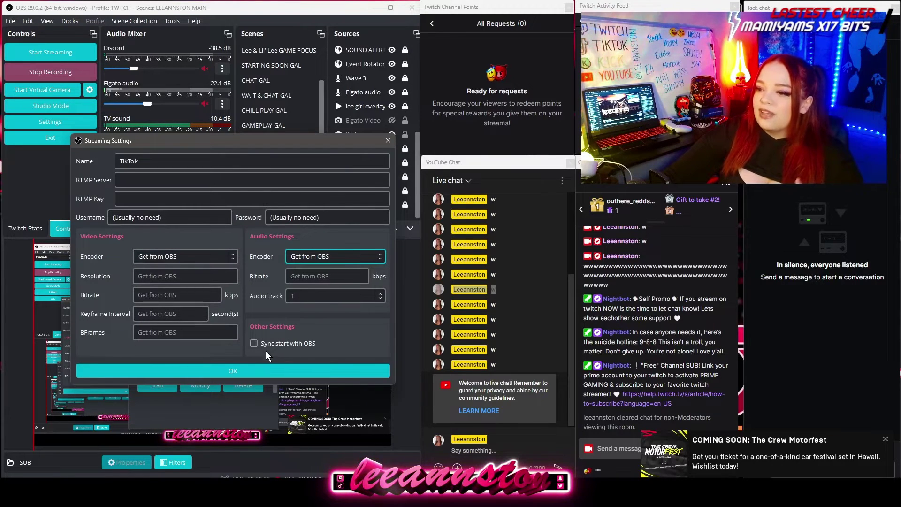
Step: Save the TikTok target, dock the Multiple output panel with the OBS docks, and dismiss the Motorfest notification
left_click(228, 370)
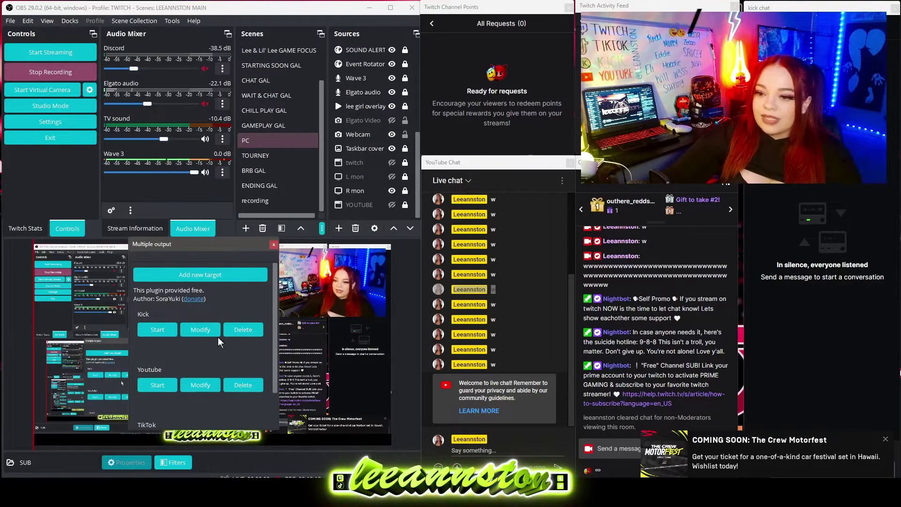
scroll(199, 356, "down", 2)
left_click_drag(199, 245, 61, 82)
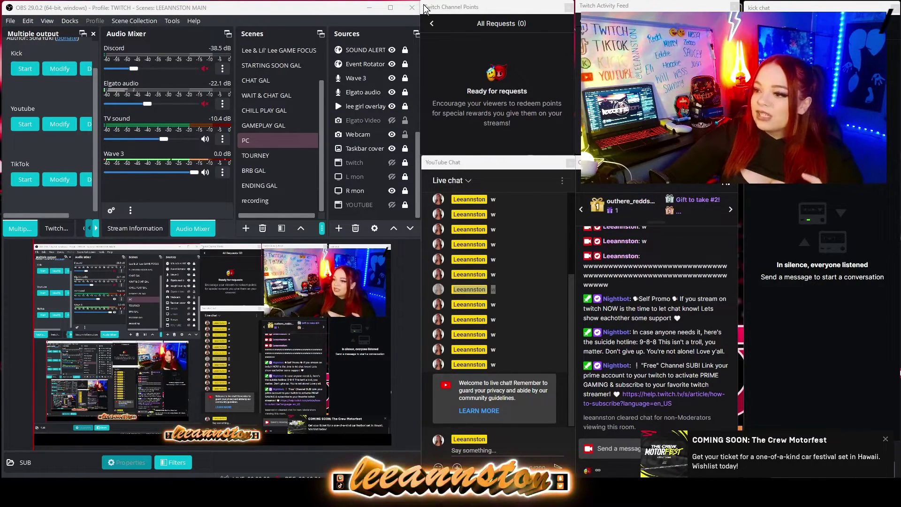
left_click(885, 440)
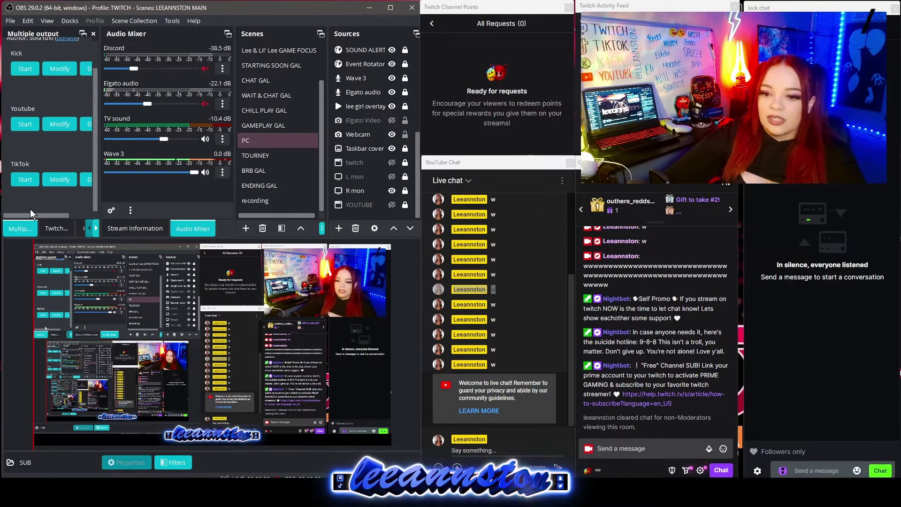
left_click(24, 180)
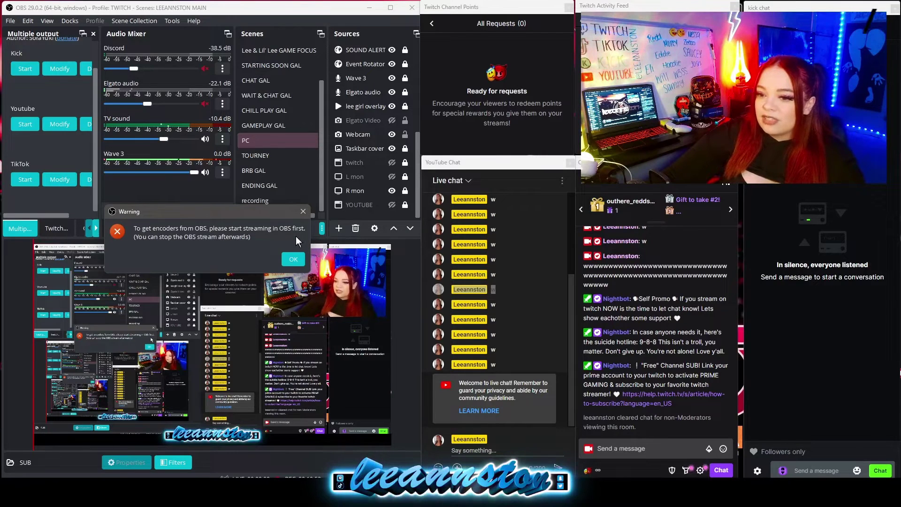
Step: Acknowledge the encoder warning, briefly start and stop the main OBS stream, then retry TikTok
left_click(292, 261)
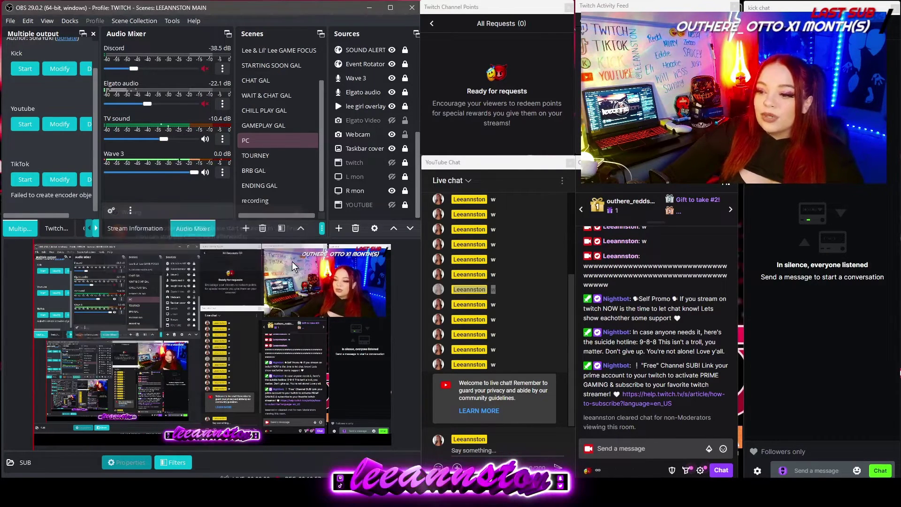
left_click(78, 227)
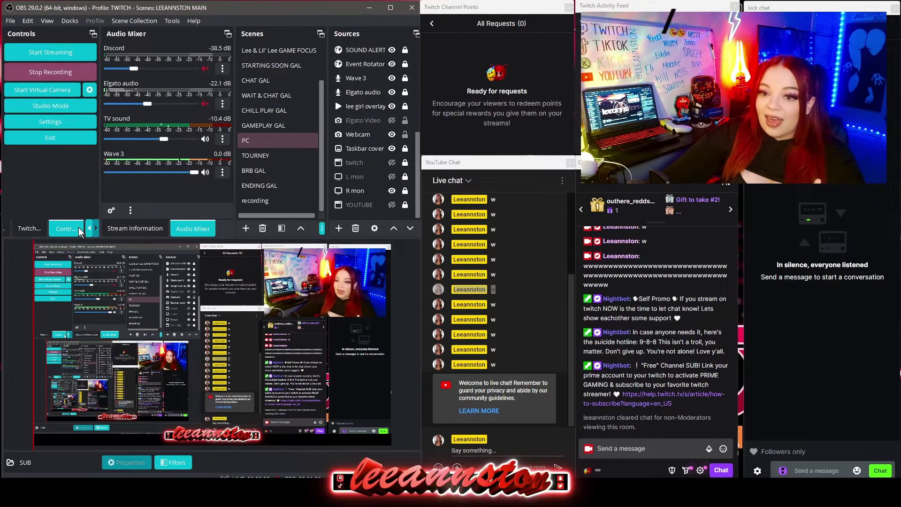
left_click(56, 53)
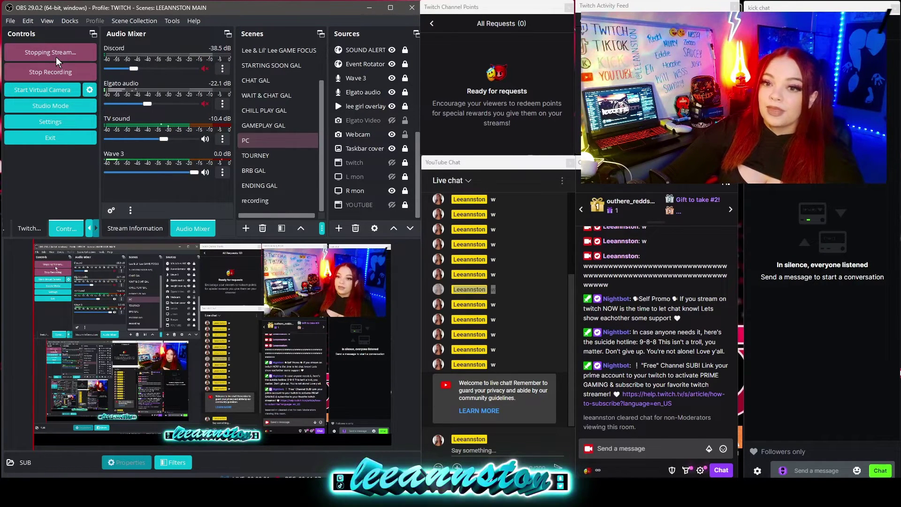
left_click(55, 57)
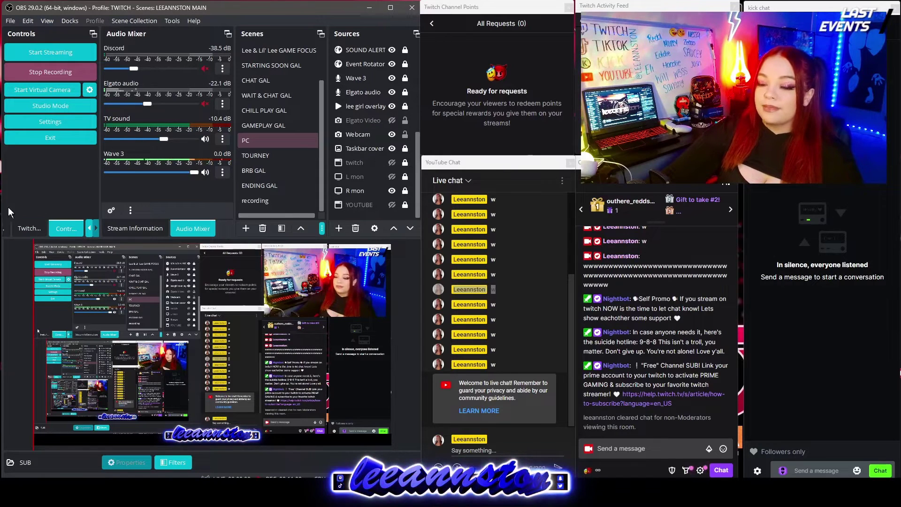
left_click(89, 229)
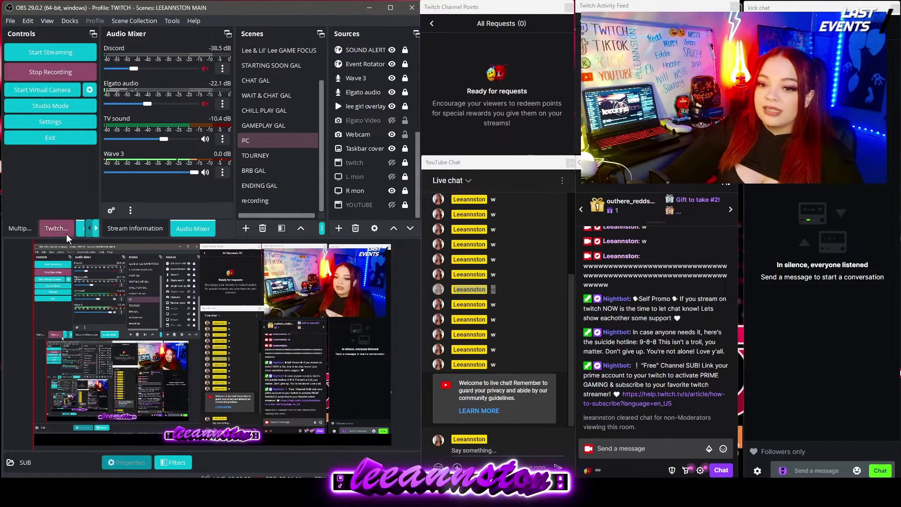
left_click(16, 230)
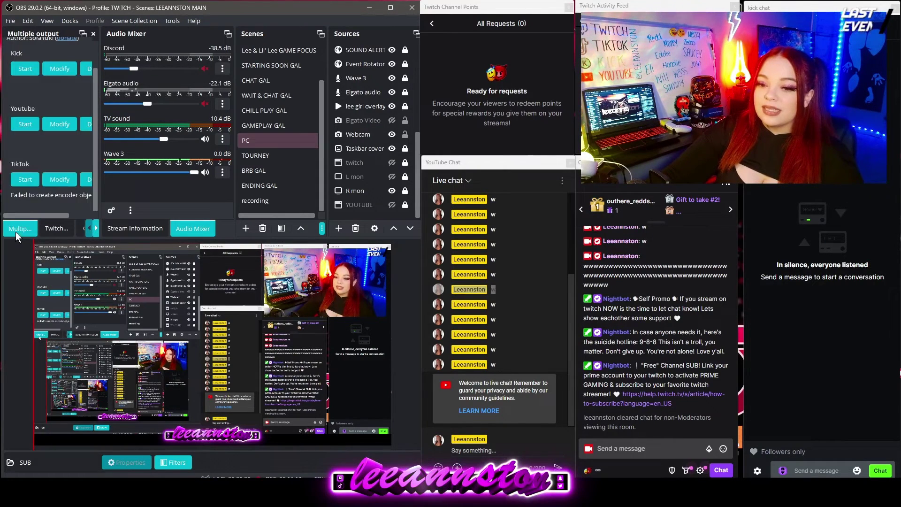
left_click(25, 180)
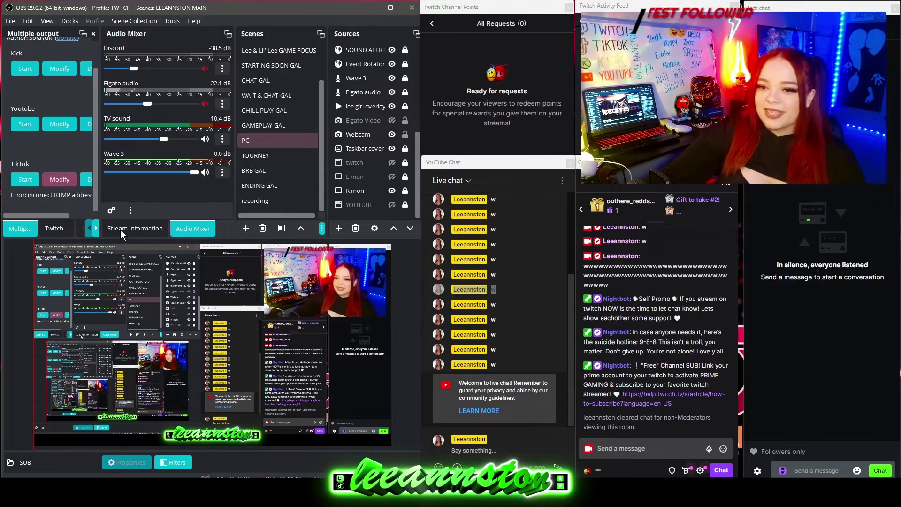
Step: Open and close TikTok's settings unchanged, then start and stop the Youtube target
left_click(57, 180)
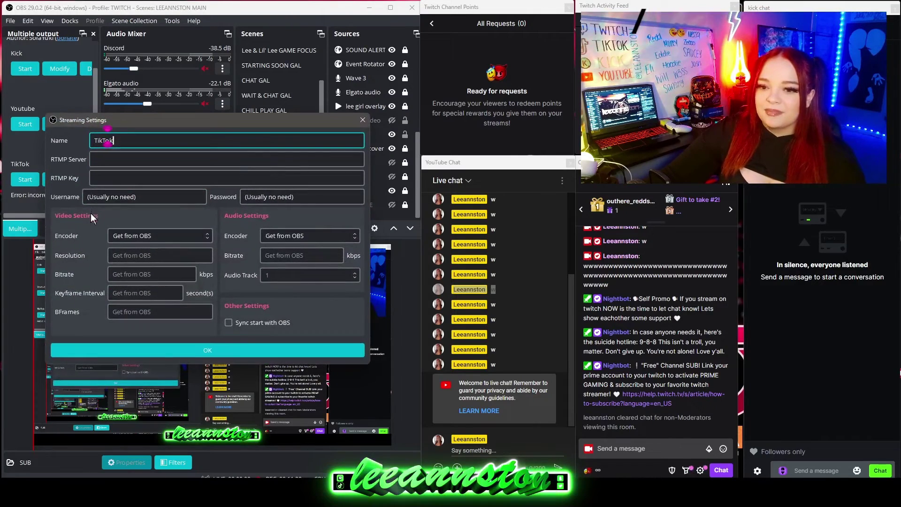
left_click(363, 121)
left_click(24, 124)
left_click(24, 123)
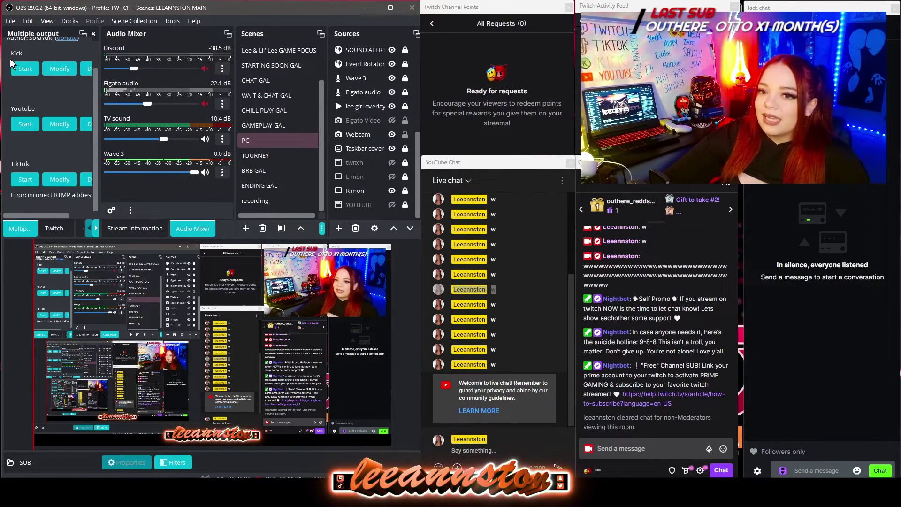
key("alt+Tab")
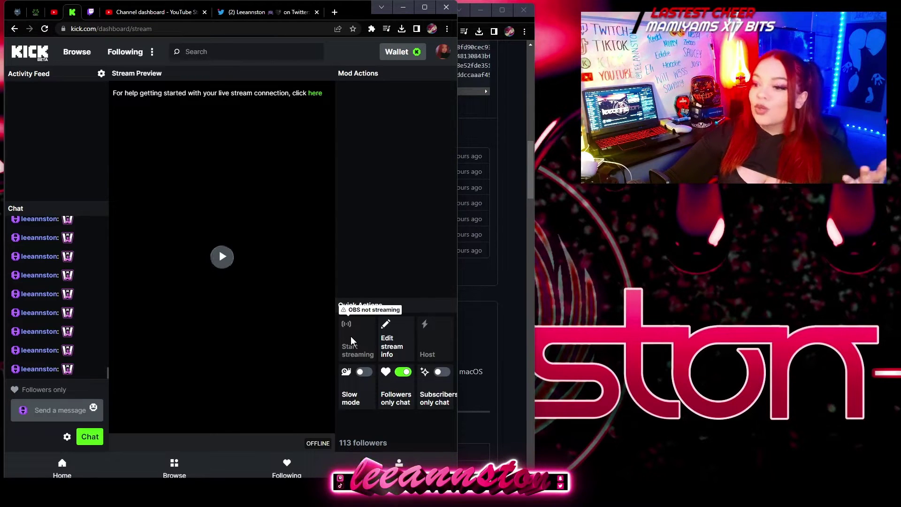
left_click(54, 13)
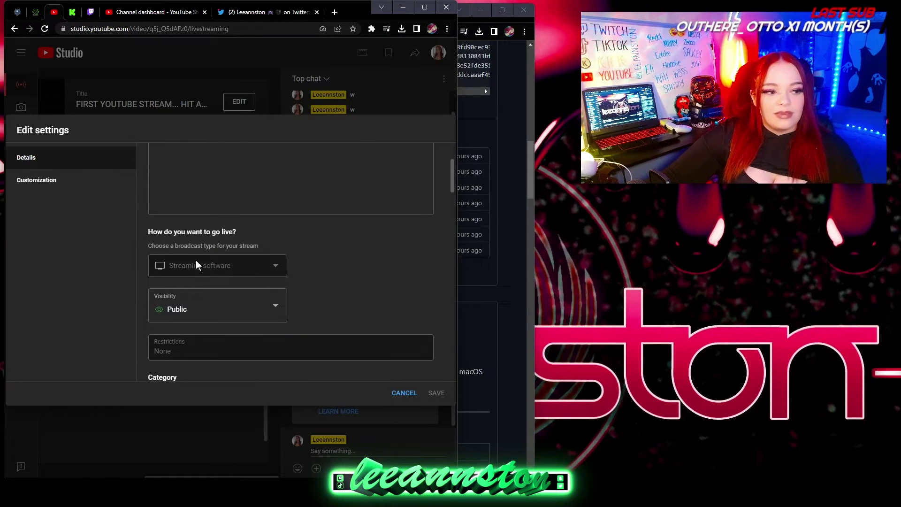
right_click(260, 266)
left_click(229, 266)
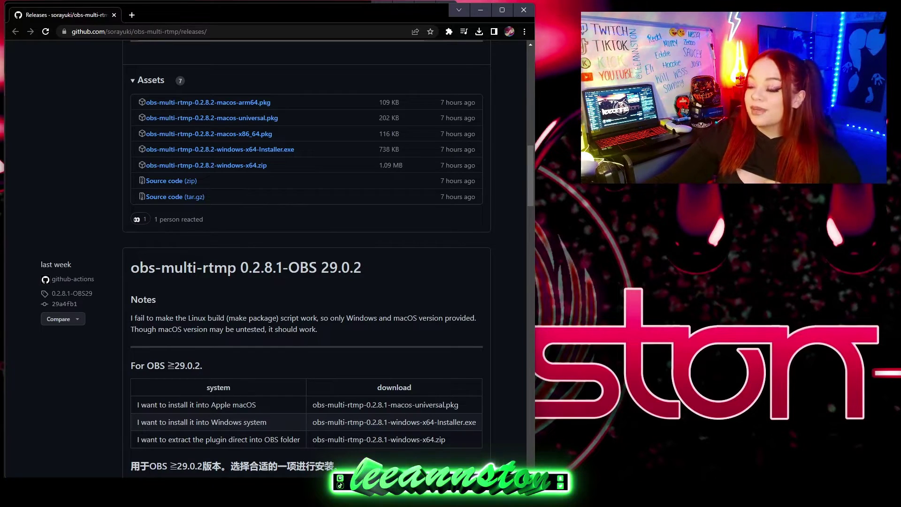
key("alt+Tab")
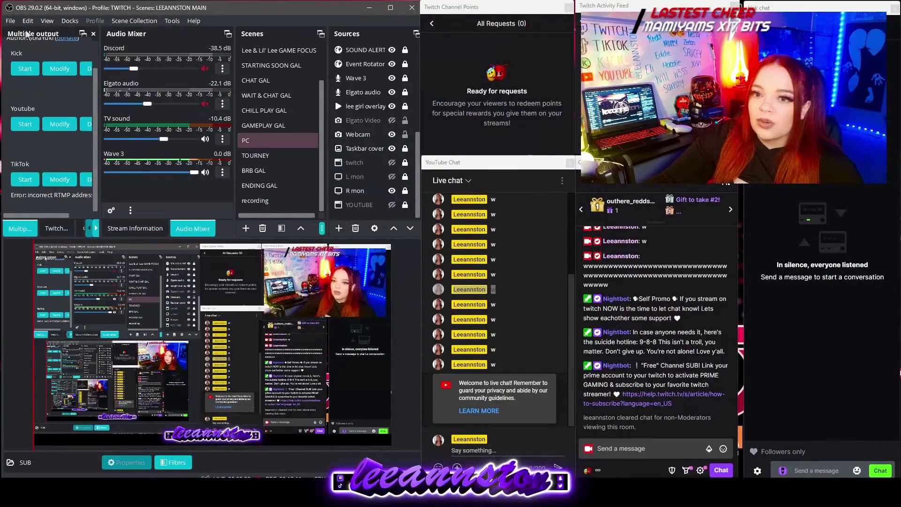
left_click(11, 21)
left_click(14, 64)
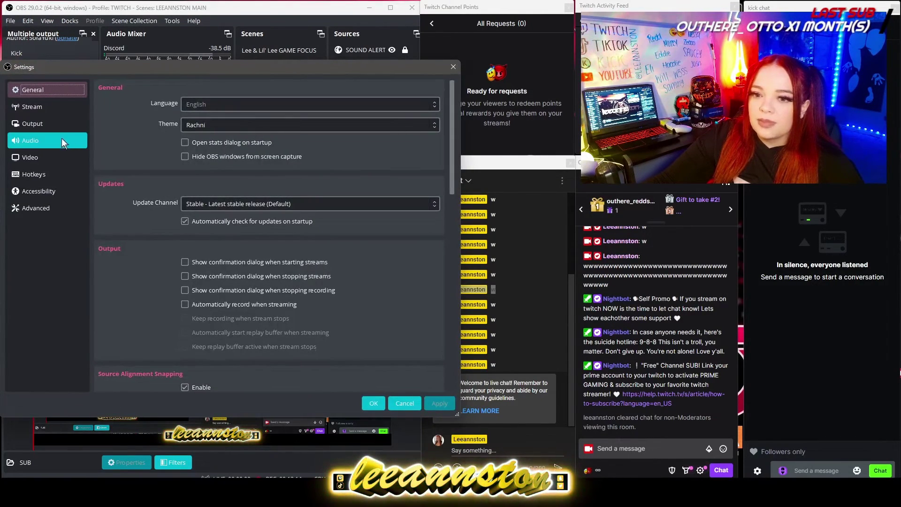
left_click(53, 109)
left_click(44, 130)
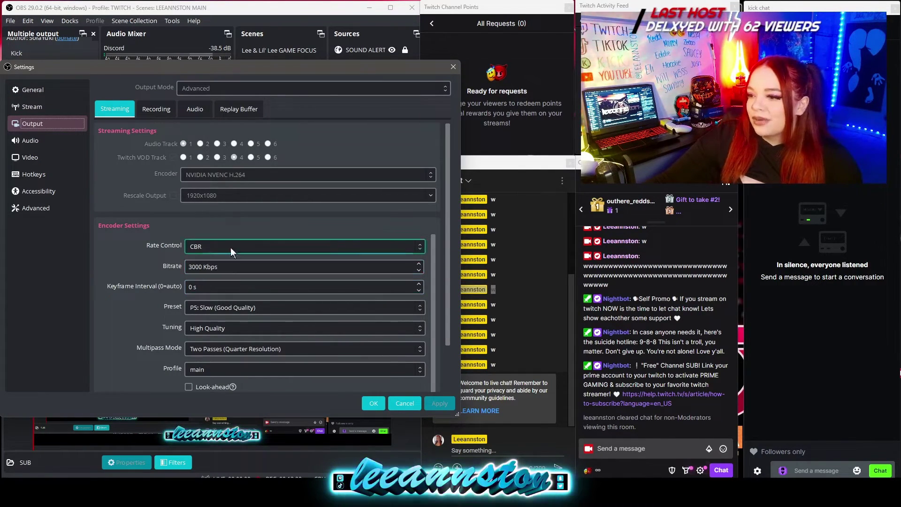
left_click_drag(233, 71, 317, 122)
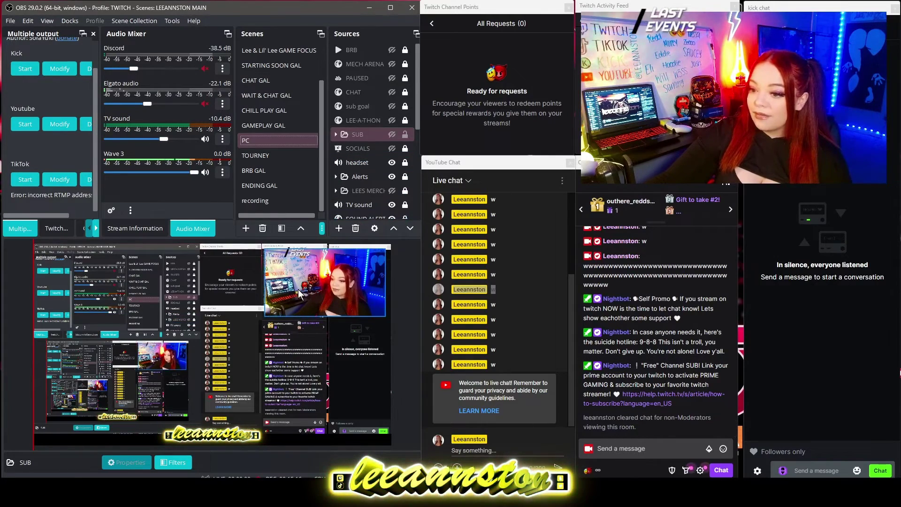
Step: Move the webcam source to the scene's bottom-left corner and select the SUB group
left_click(312, 297)
left_click_drag(312, 297, 90, 393)
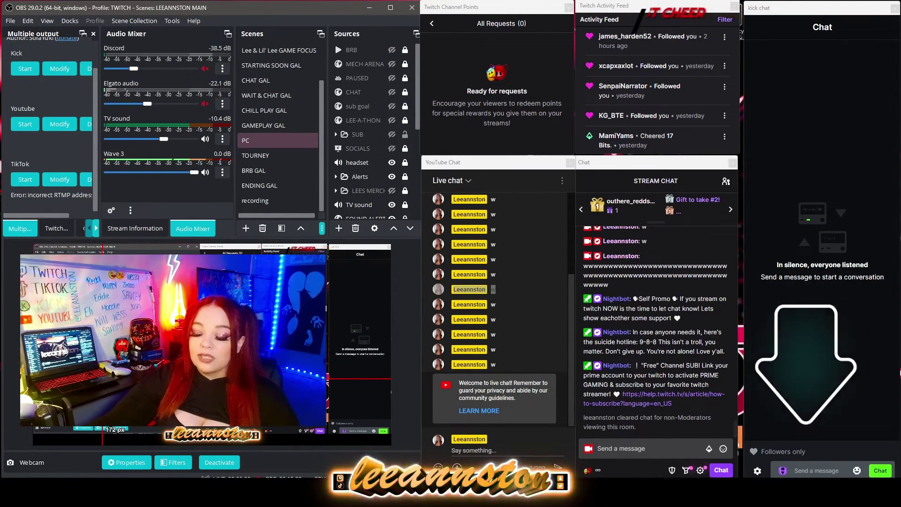
left_click(356, 135)
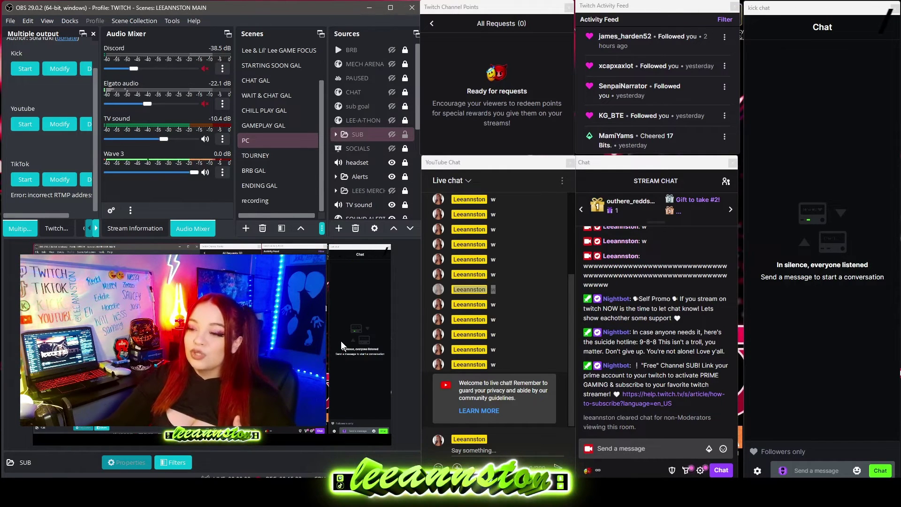